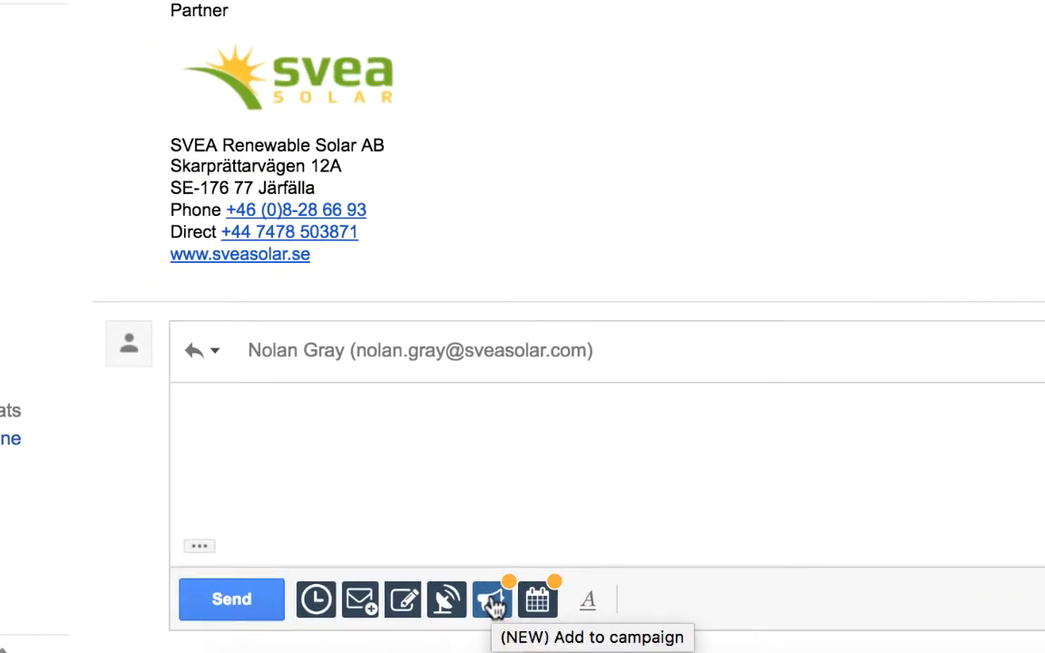
click(495, 603)
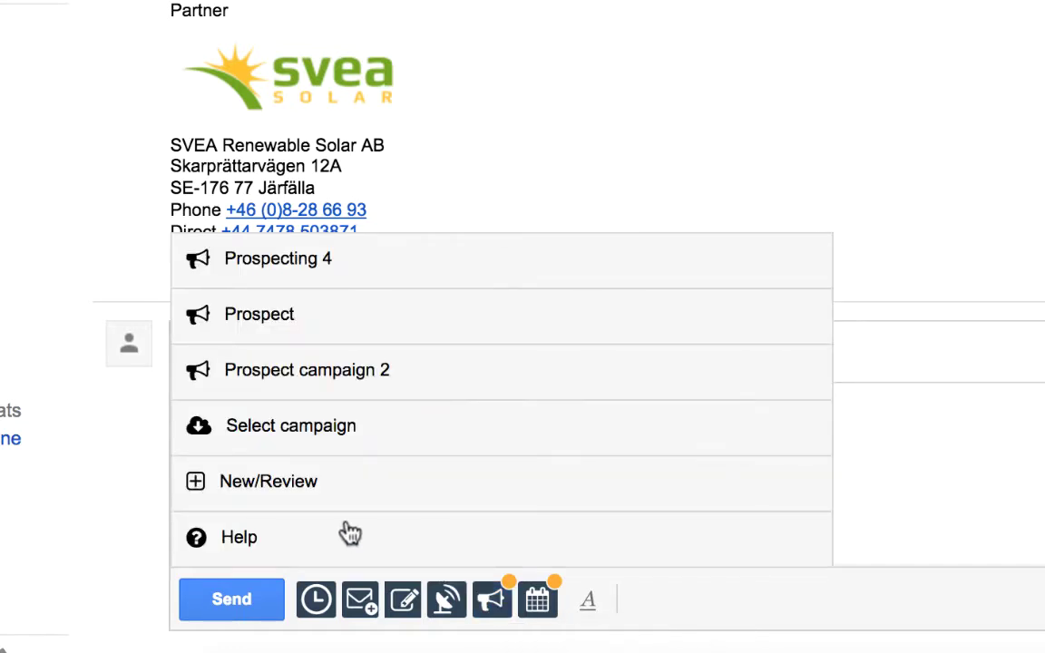
Start a new campaign and fill its first email with the 'Automate your emails with Ebsta' template
click(247, 486)
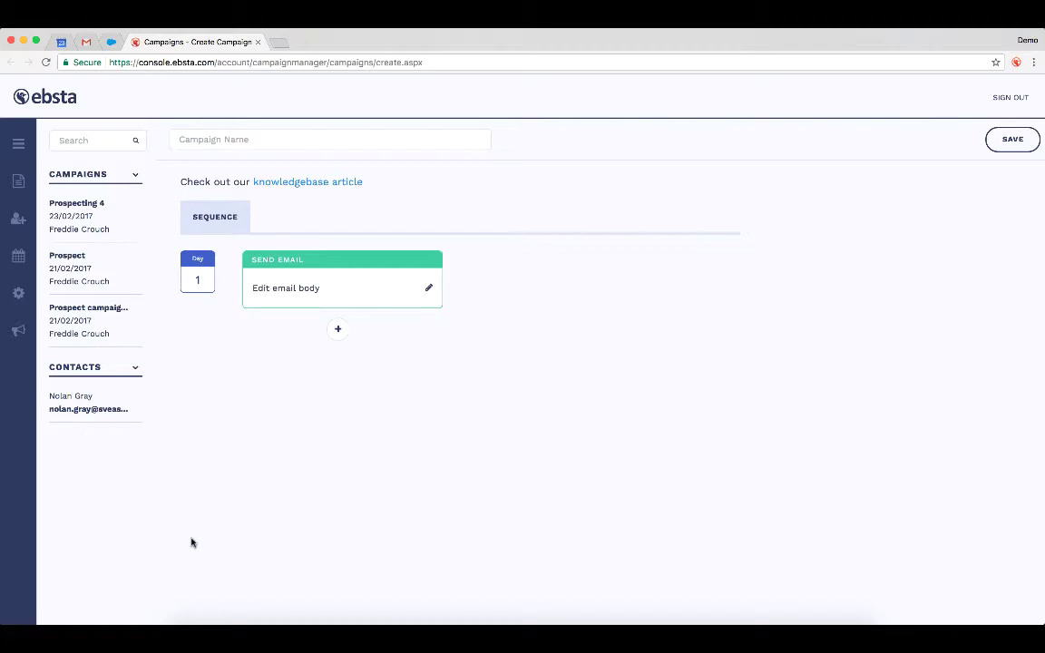
click(428, 291)
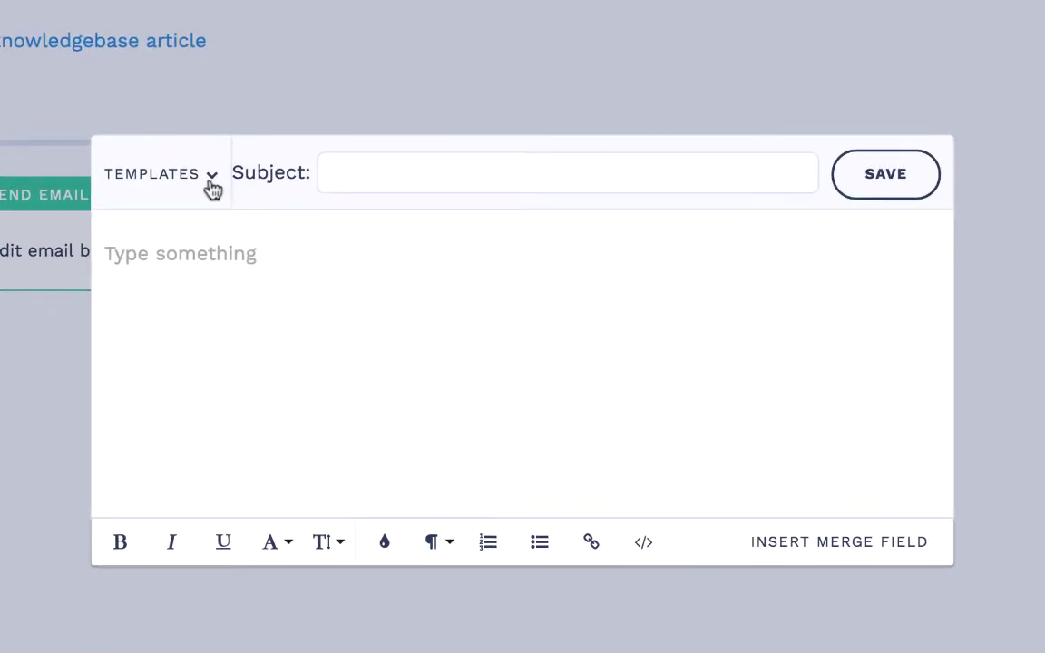
click(212, 189)
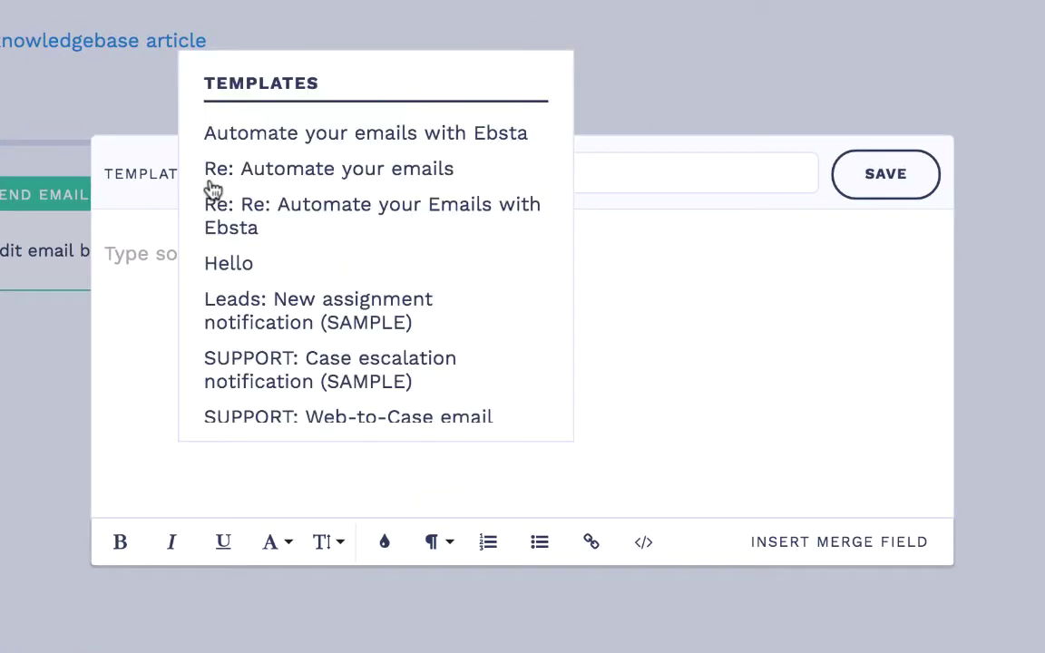
click(306, 143)
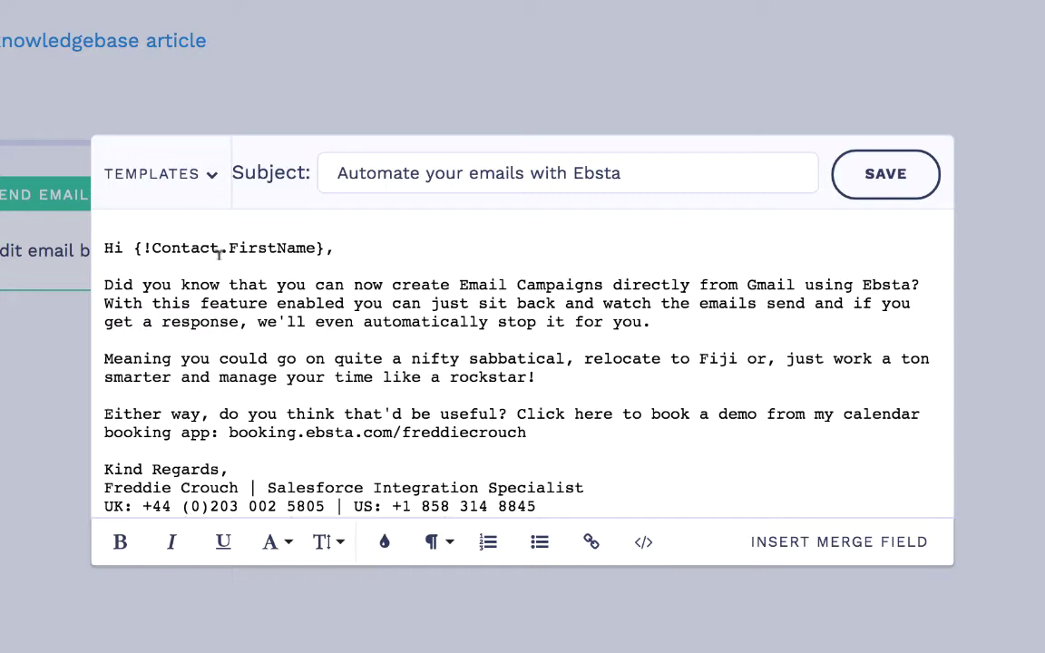
drag(527, 432, 229, 432)
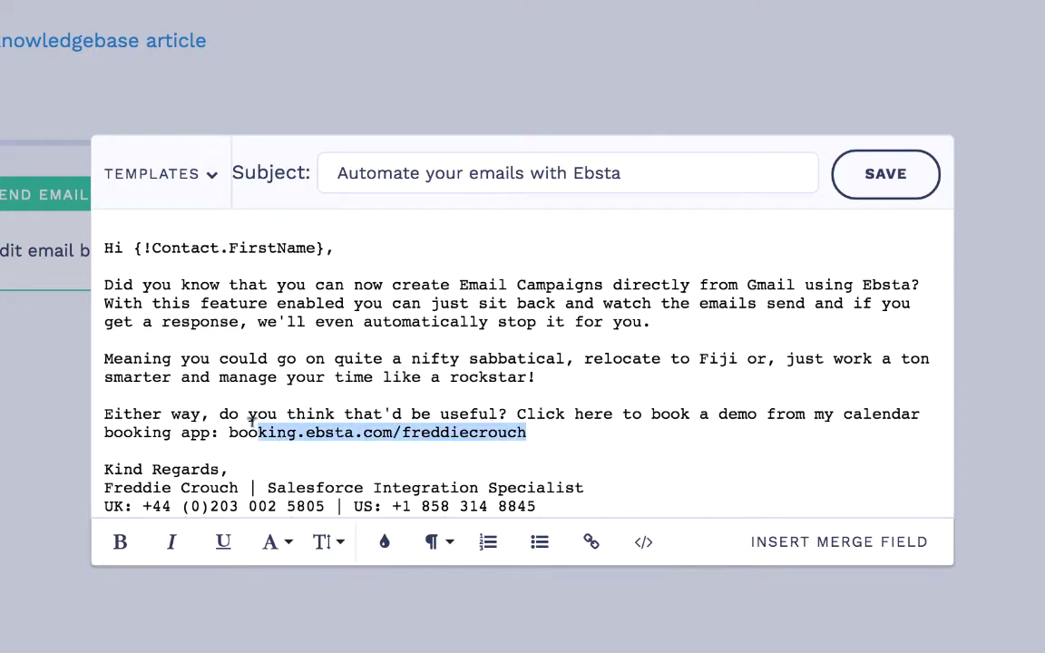
click(386, 542)
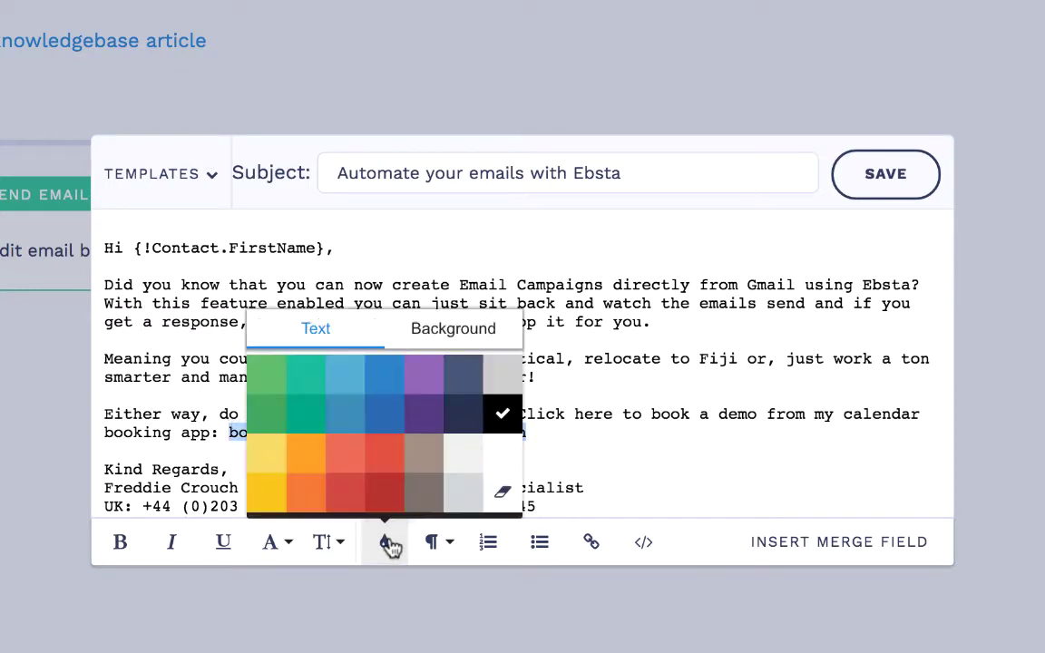
click(352, 415)
click(541, 426)
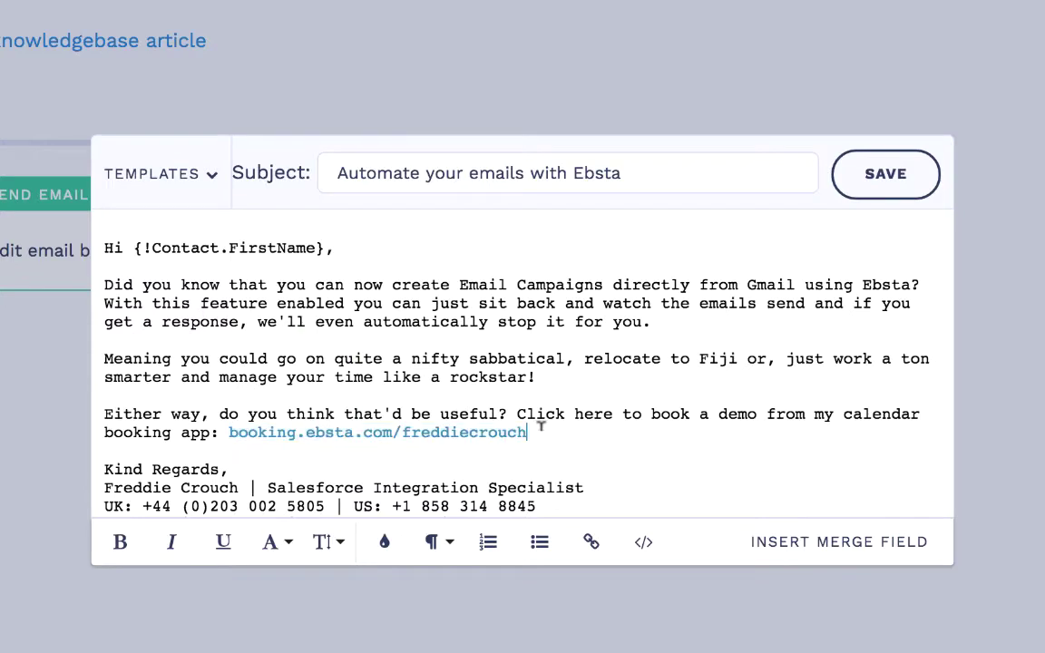
click(644, 544)
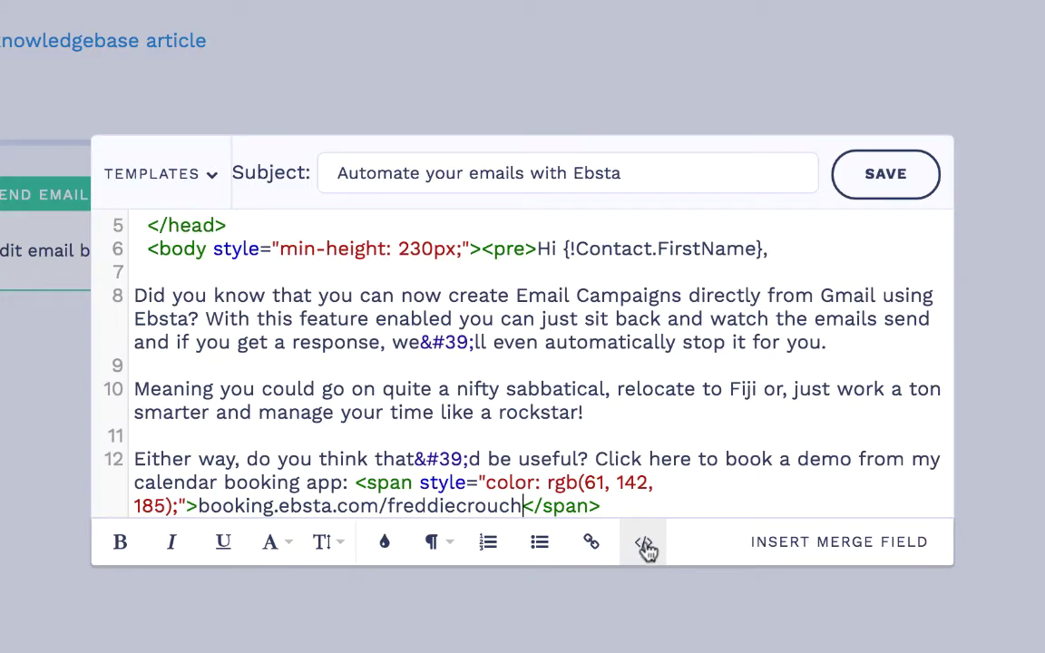
click(645, 547)
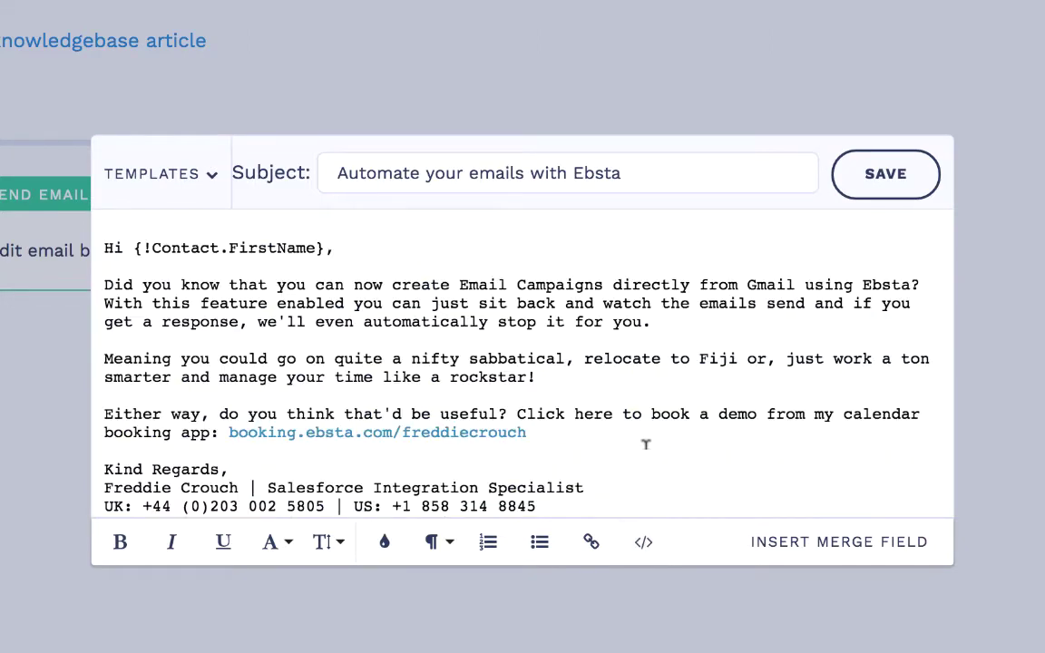
Save the first email and add a follow-up step triggered if no response after 3 days
click(872, 186)
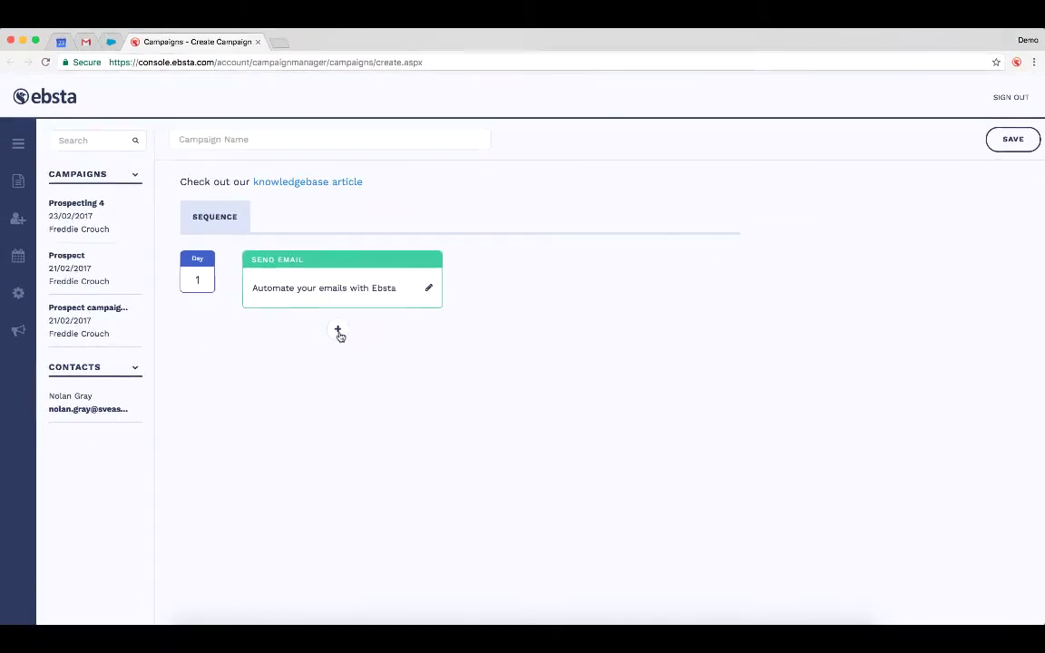
click(339, 332)
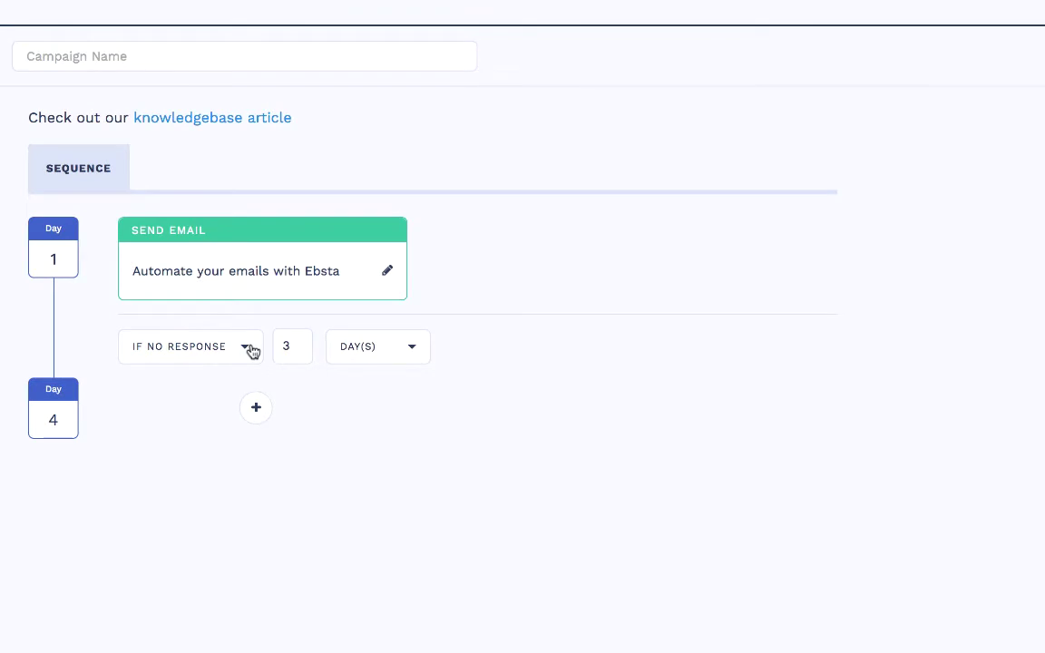
click(252, 351)
click(224, 421)
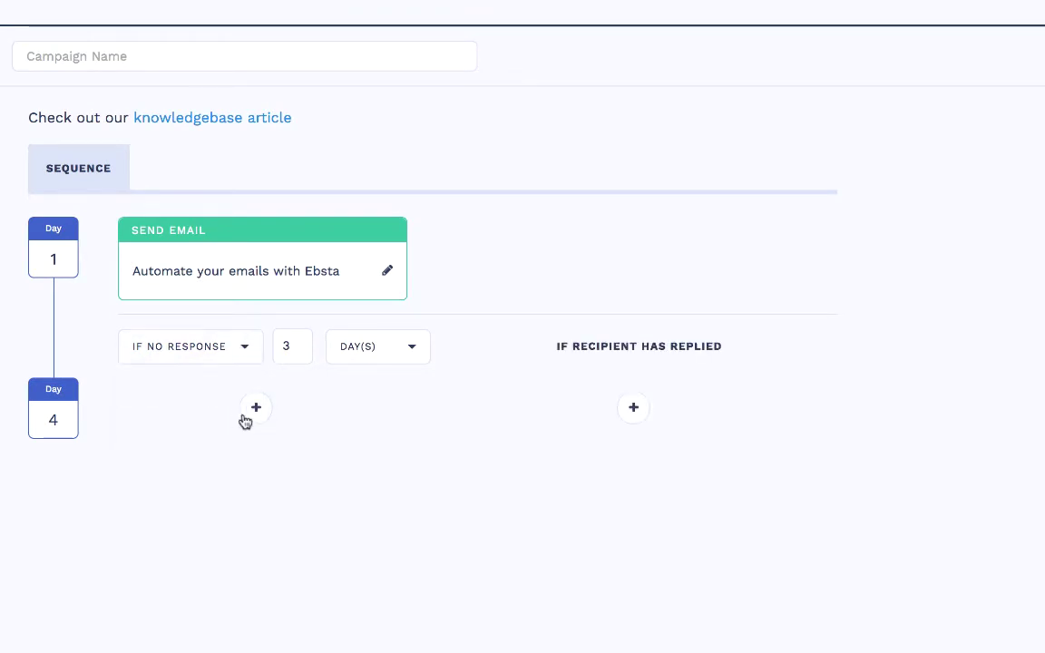
Make the Day 4 step an email using the 'Re: Automate your emails' template and save it
click(297, 414)
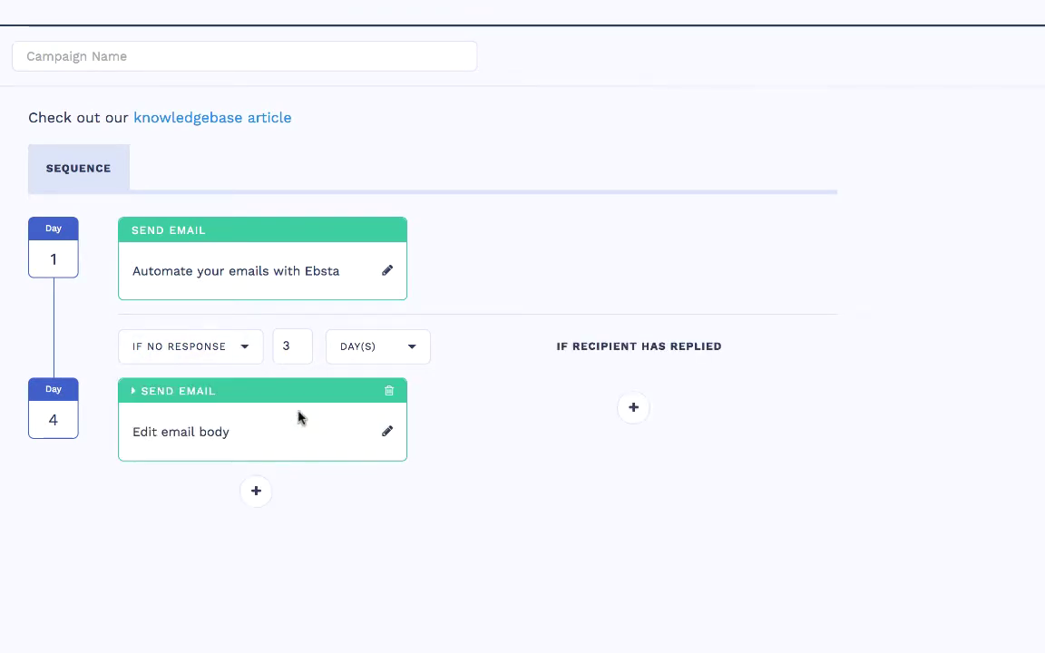
click(387, 431)
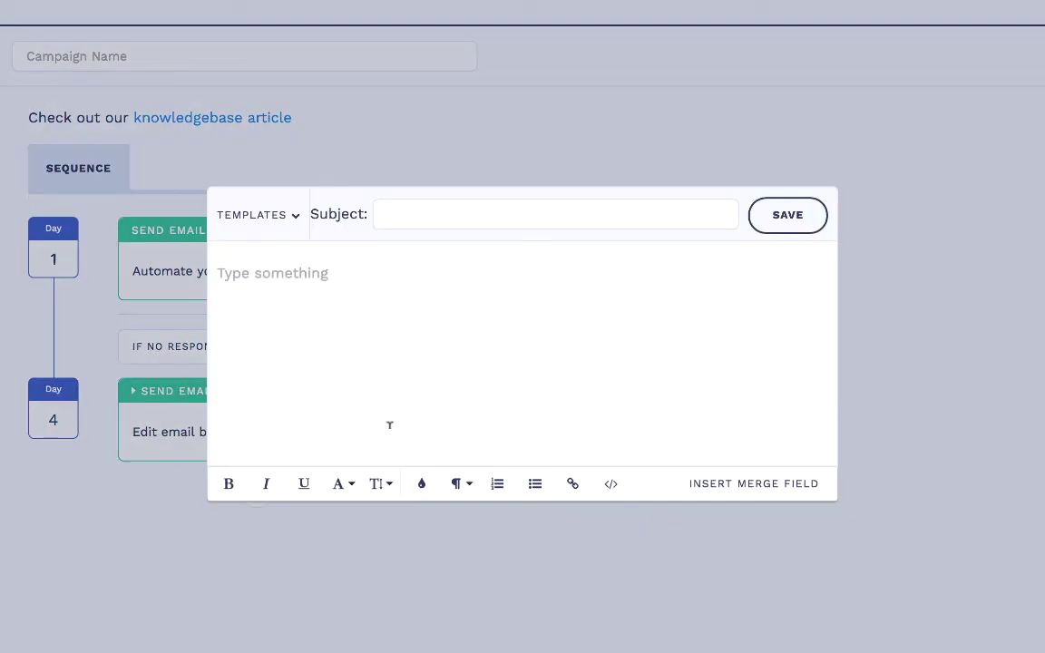
click(289, 217)
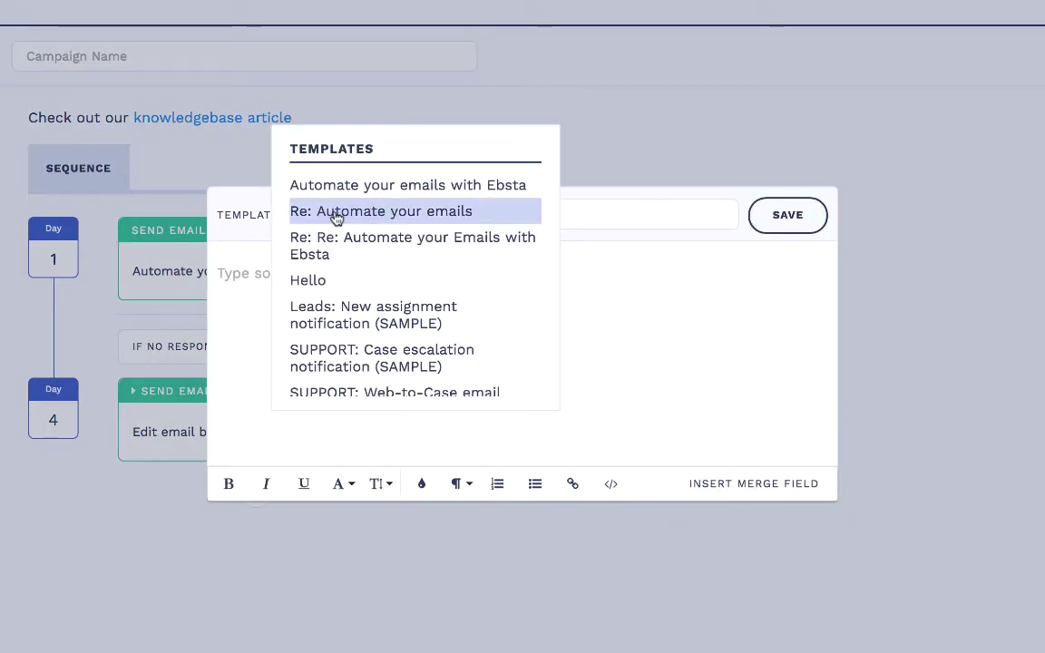
click(336, 212)
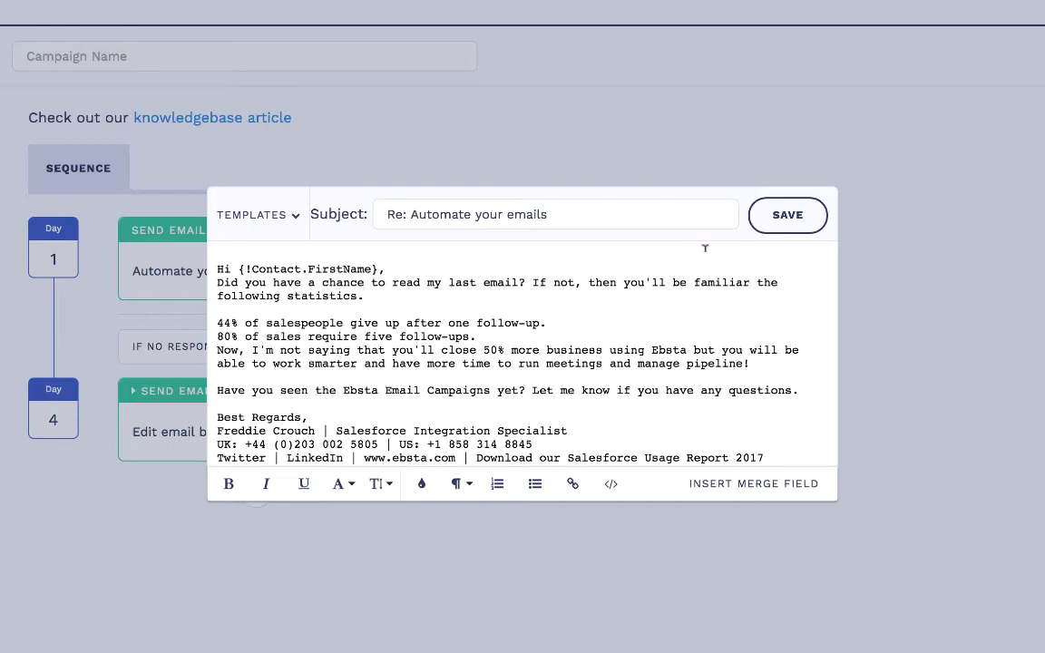
click(782, 222)
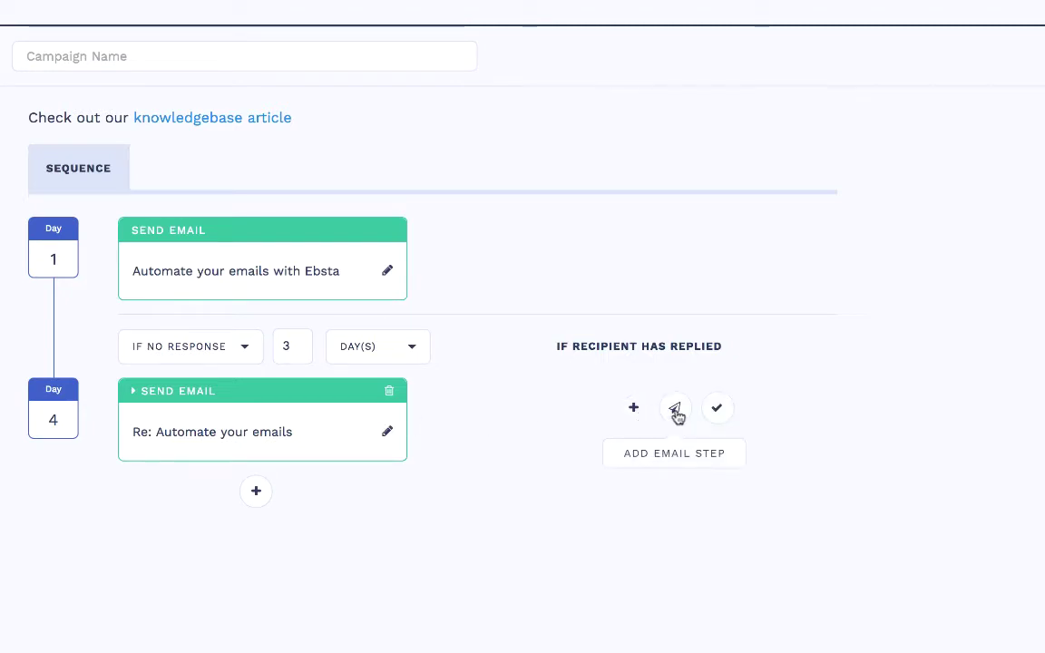
Add a replied-branch Salesforce task with subject 'Call' and comment 'Prospect has not replied'
click(717, 410)
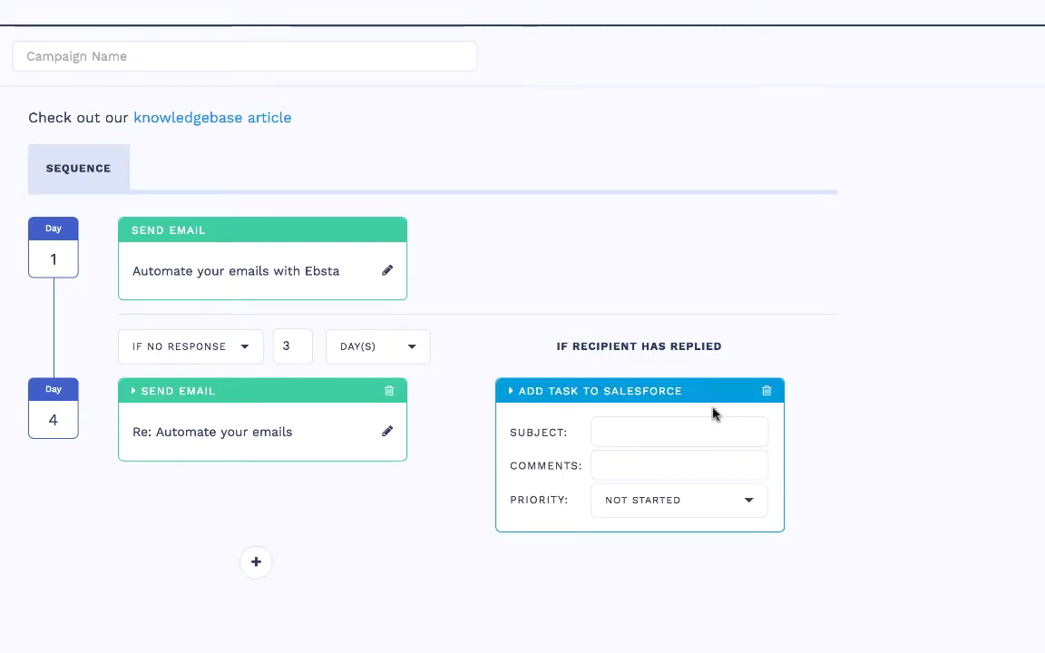
click(678, 432)
text(Call)
key(Tab)
text(Prospect)
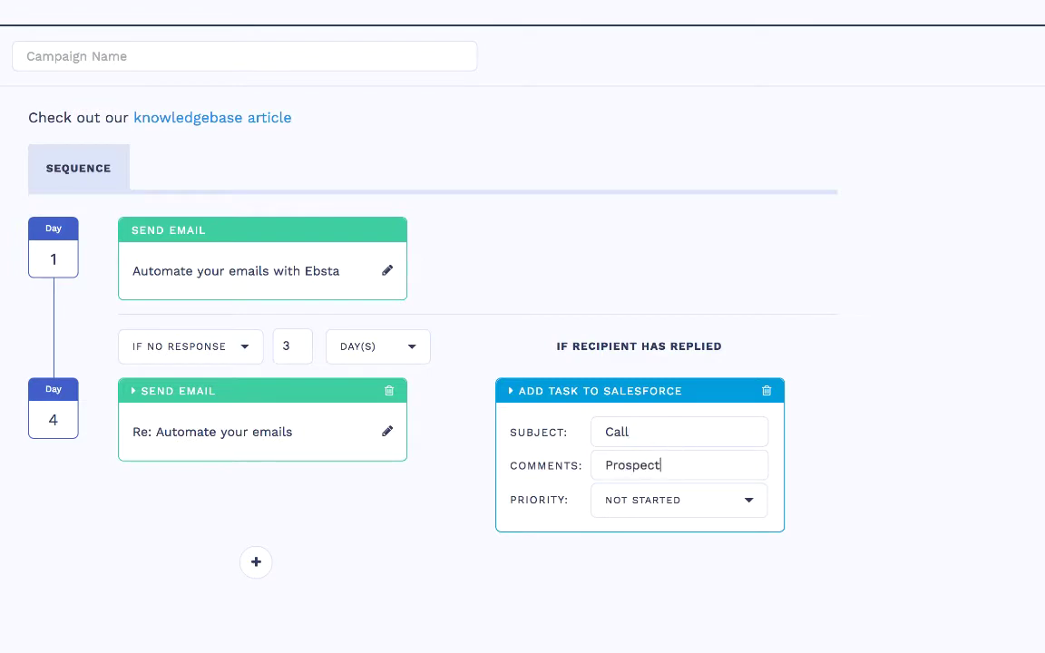
text( has not repli)
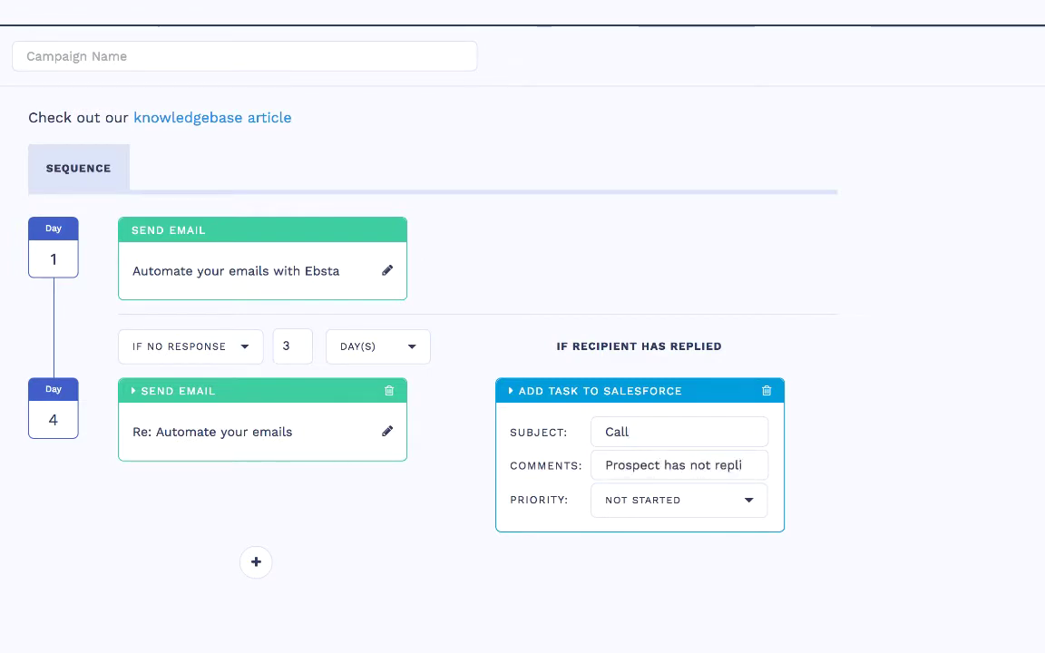
text(ed)
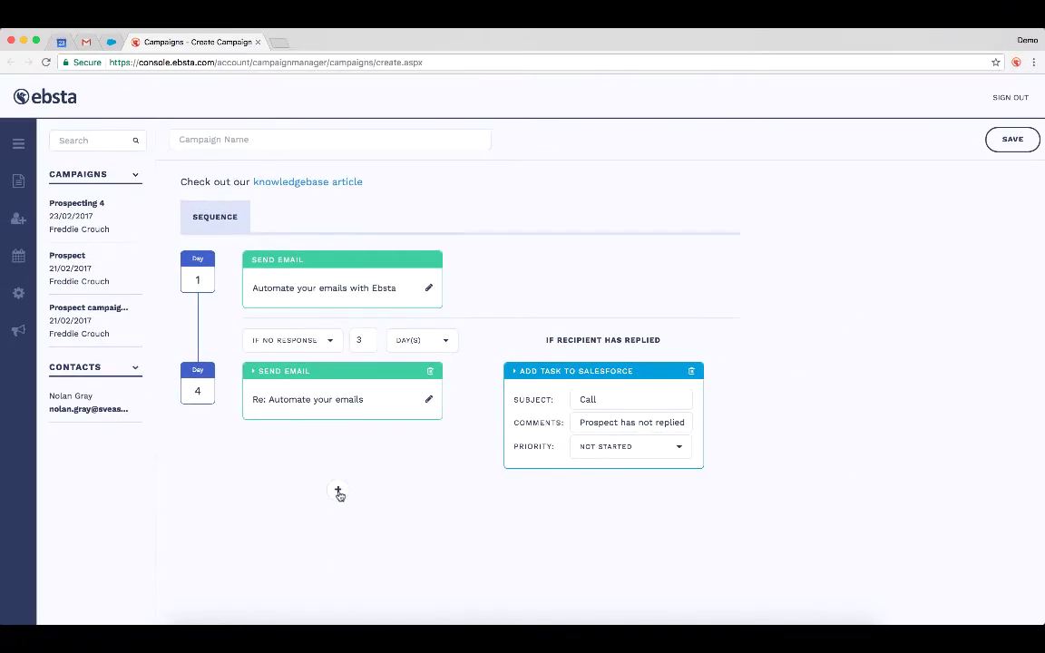
Add another step after the Day 4 email, triggered by no response after 2 days
click(337, 492)
click(329, 471)
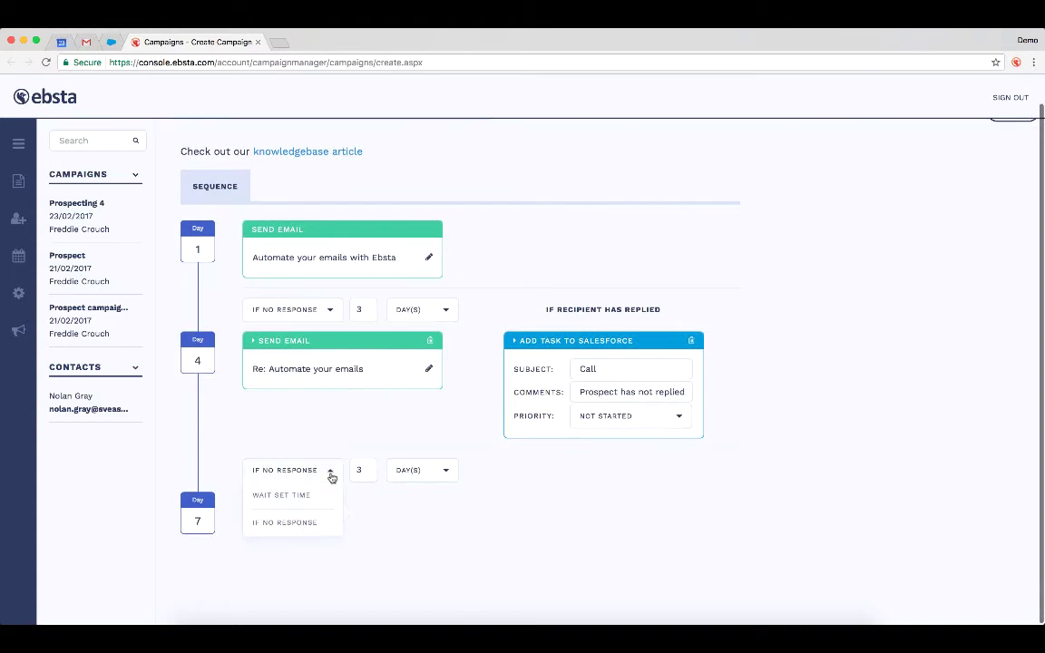
click(305, 523)
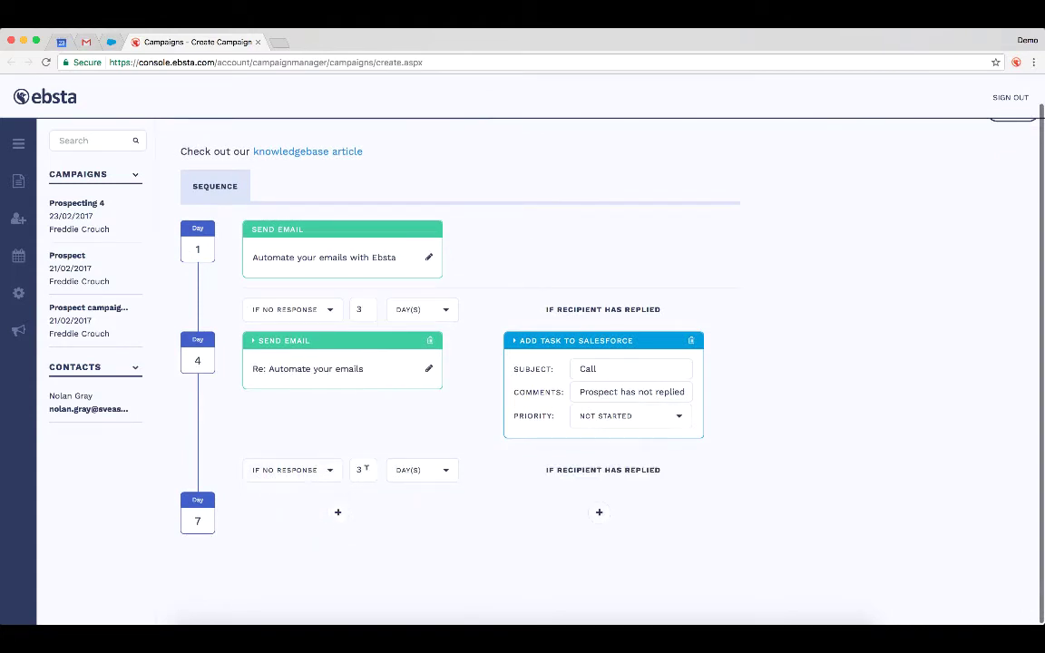
click(365, 469)
key(BackSpace)
text(2)
Make it a Day 6 email using the 'Re: Re: Automate your Emails with Ebsta' template and save it
click(338, 511)
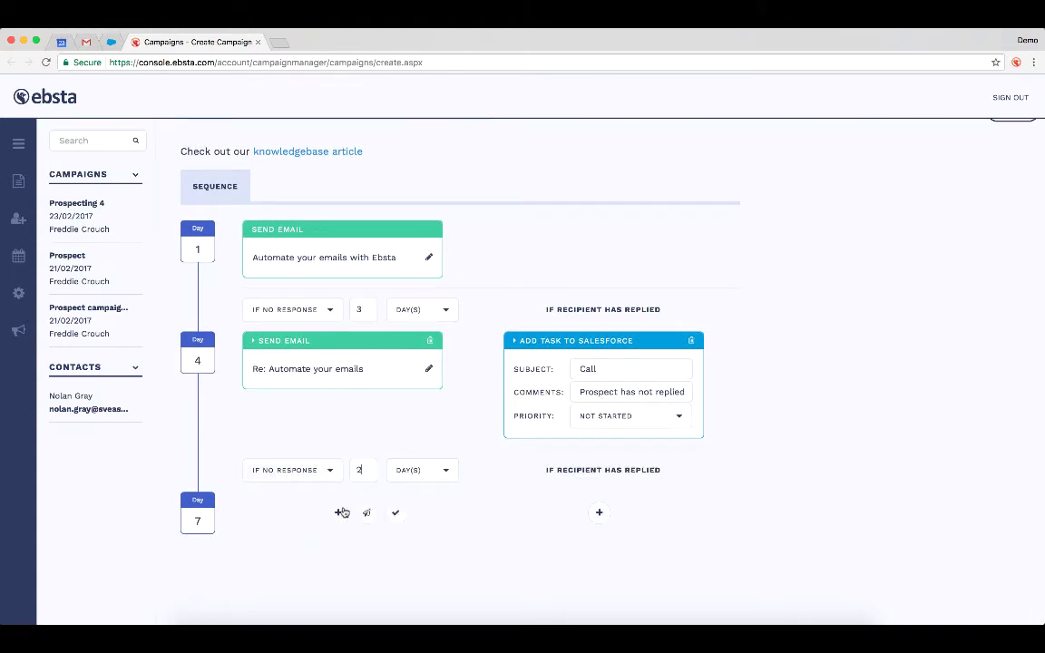
click(366, 510)
click(428, 529)
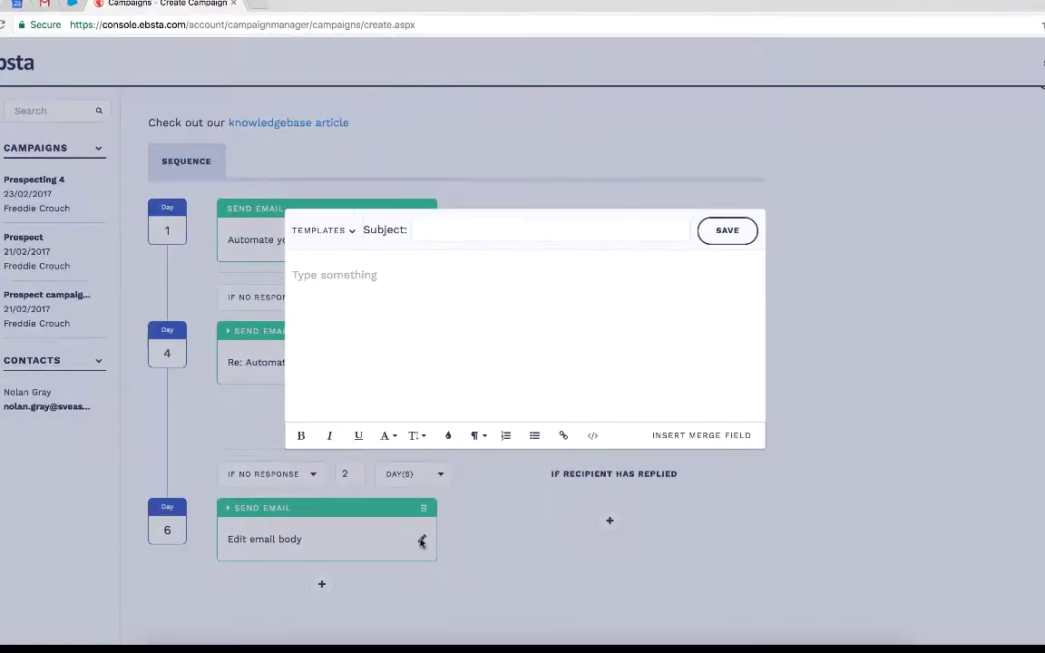
click(361, 263)
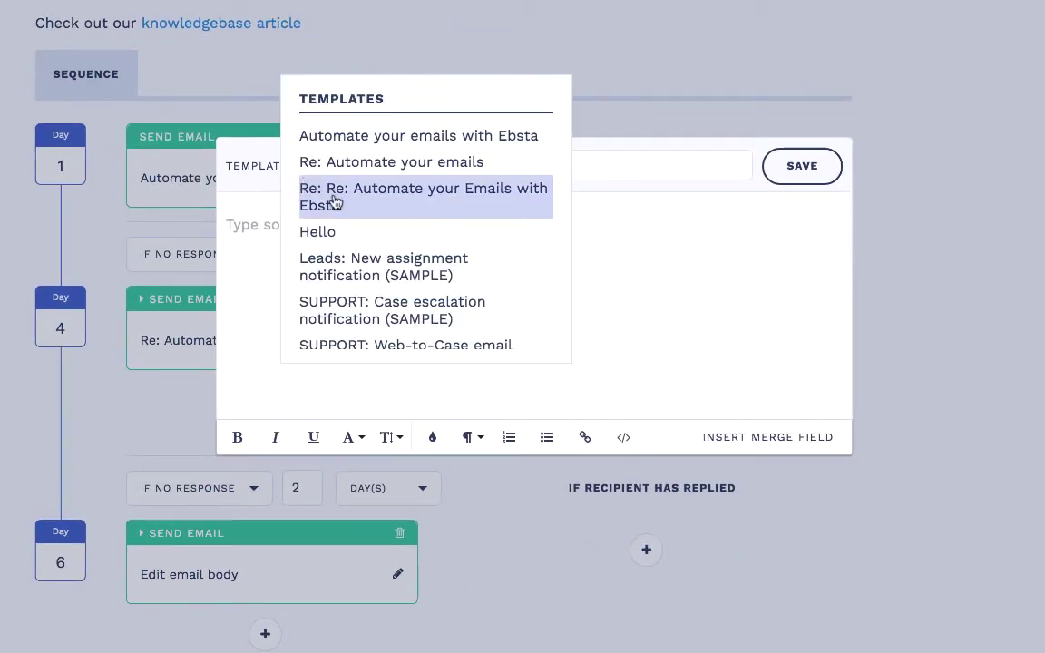
click(335, 203)
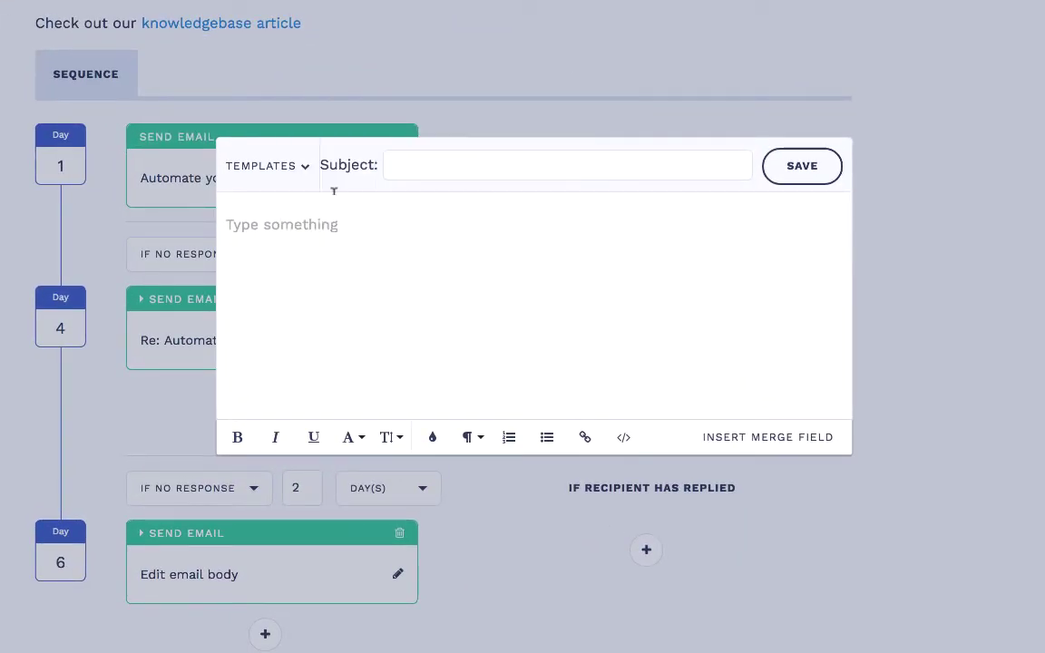
click(785, 172)
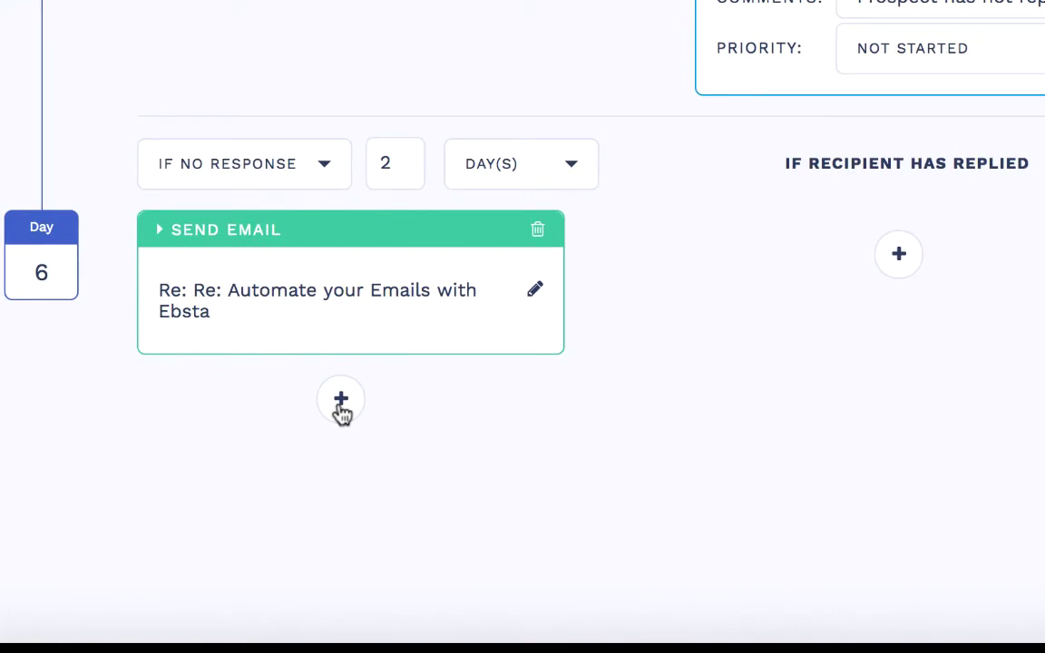
Add a Salesforce task step with a 1-day delay after the Day 6 email
click(341, 404)
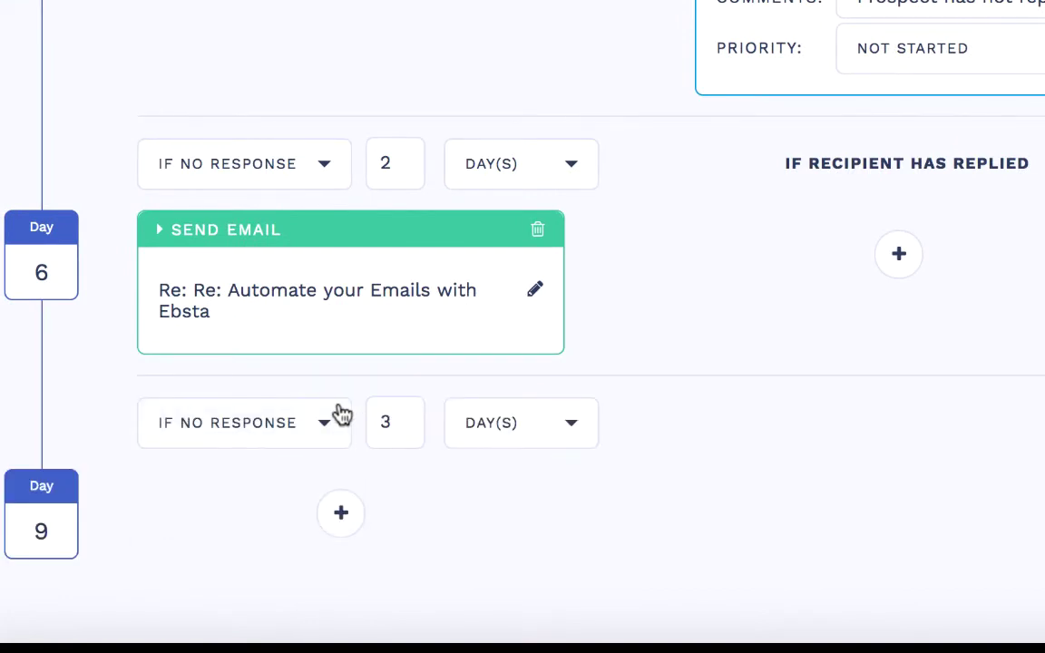
click(393, 415)
key(BackSpace)
text(1)
click(460, 515)
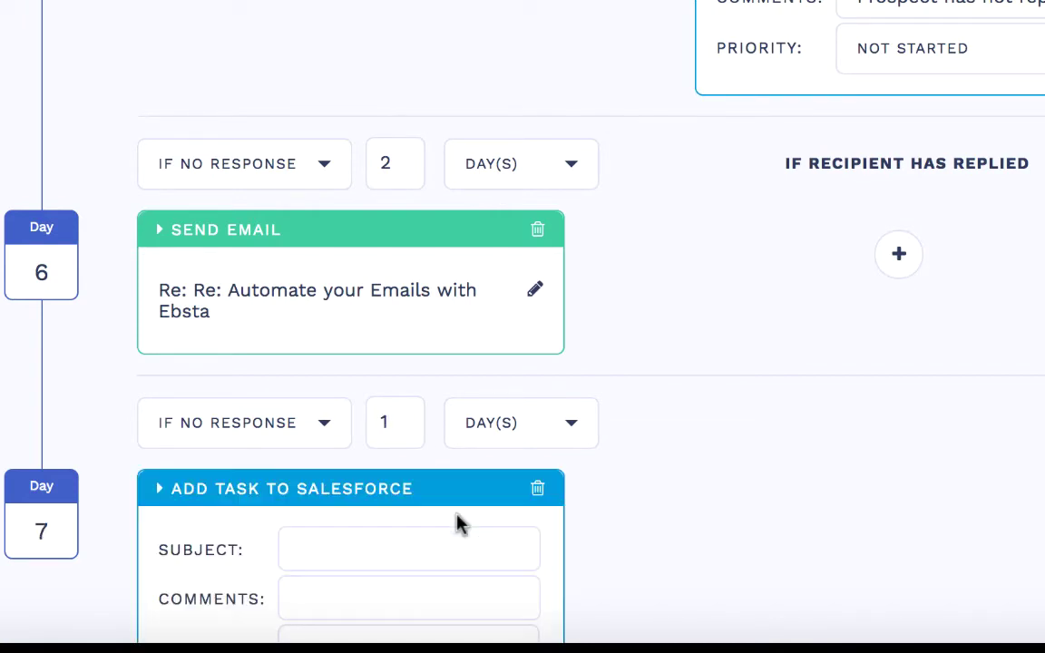
Give the Day 7 task subject 'Connect on LinkedIn' and comment 'No response after campaign'
scroll(458, 523, down, 1)
scroll(458, 523, down, 1)
click(457, 424)
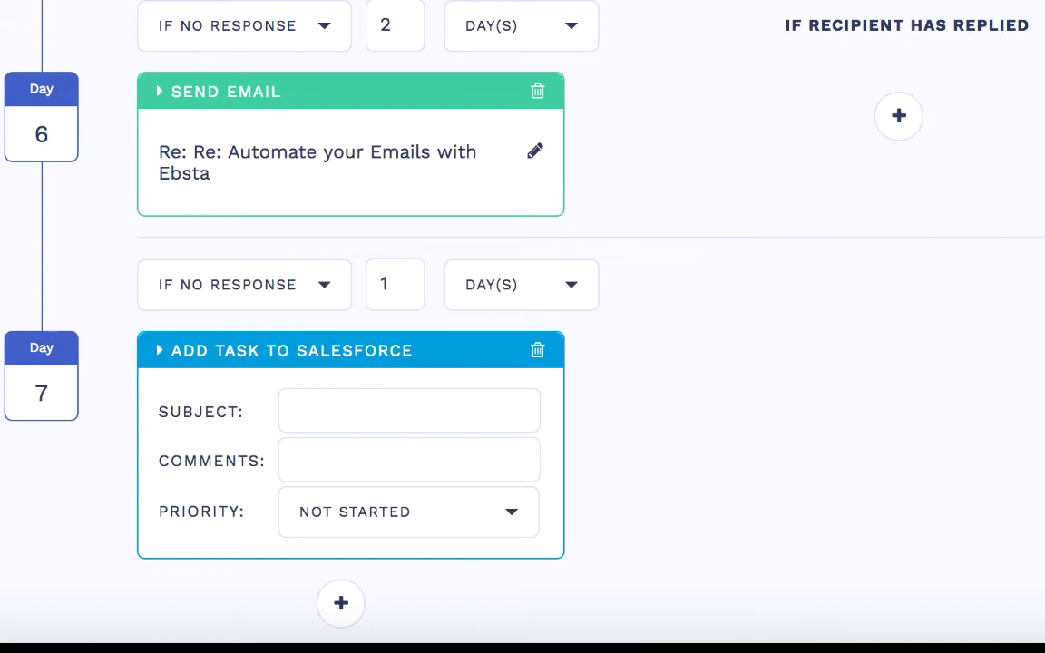
text(Connect )
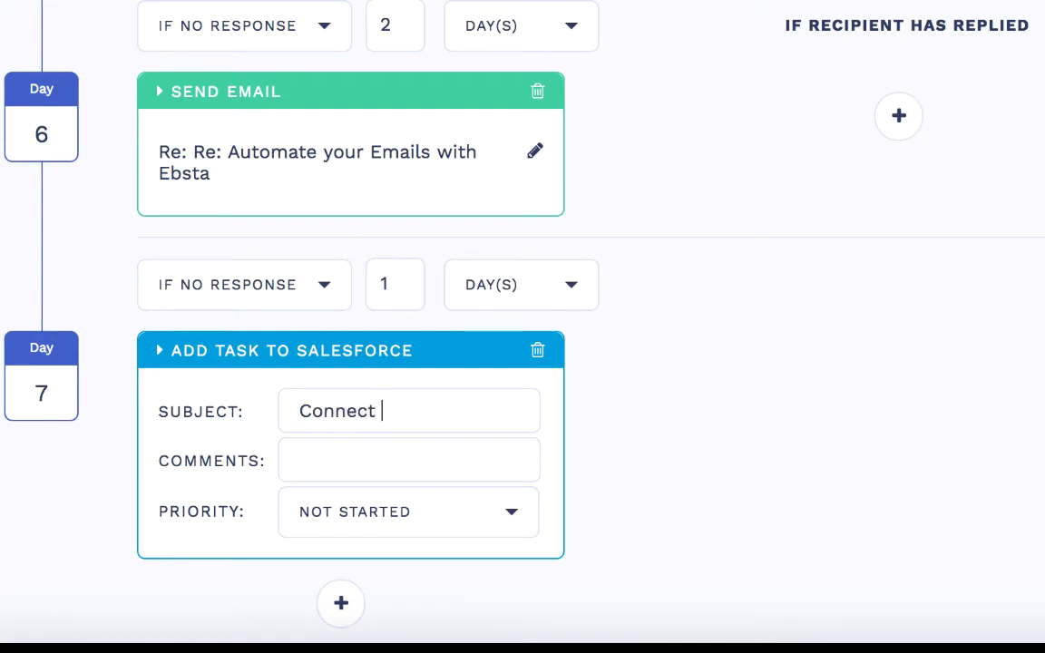
text(on Link)
text(edIn)
click(410, 459)
text(No response )
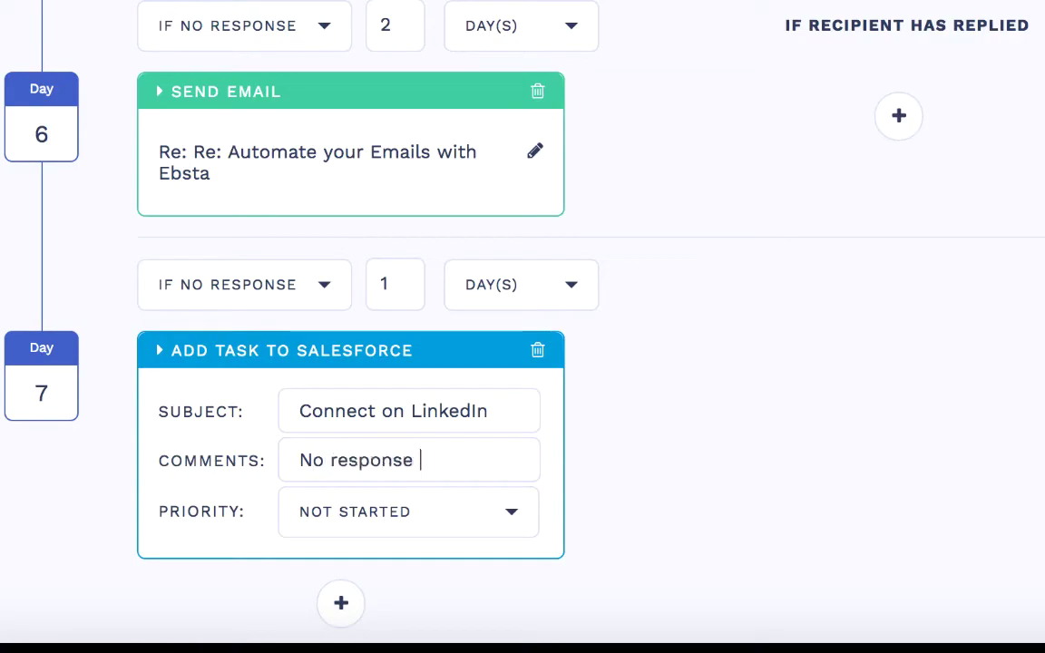
text(after campaign)
click(712, 455)
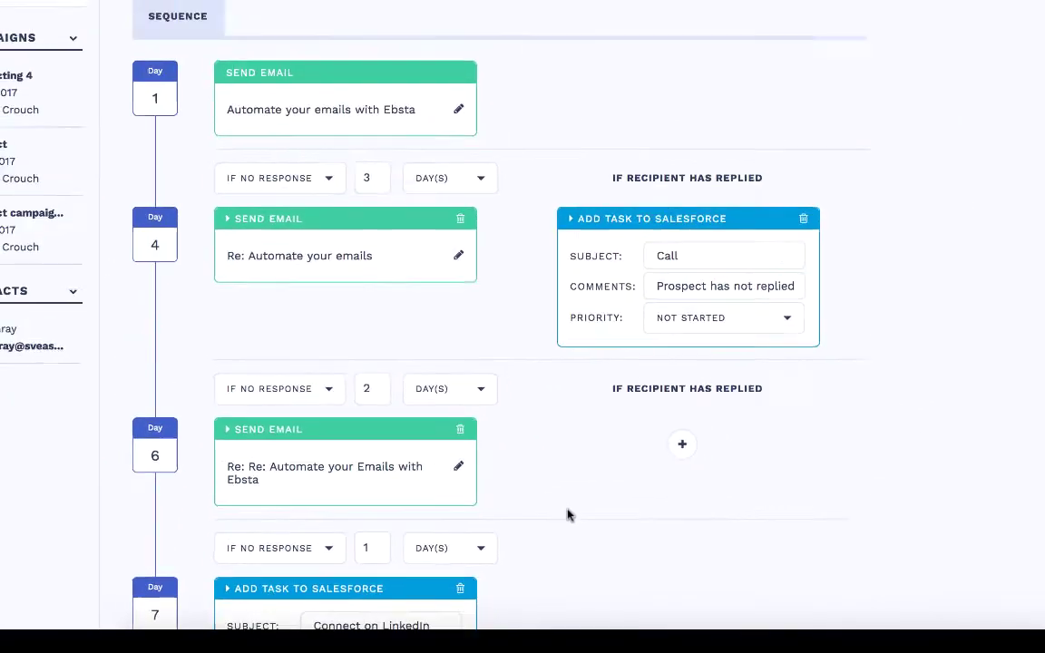
Enter 'Prospecting Campaign' as the campaign name and save the whole sequence
click(243, 137)
text(P)
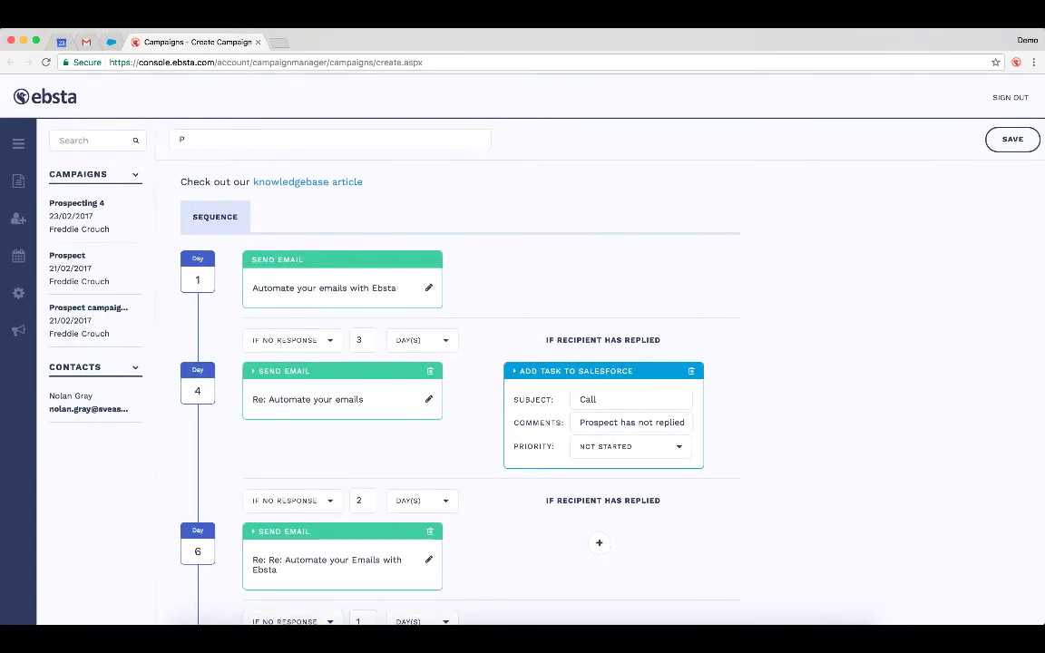
text(rospecting Campaign)
click(1009, 140)
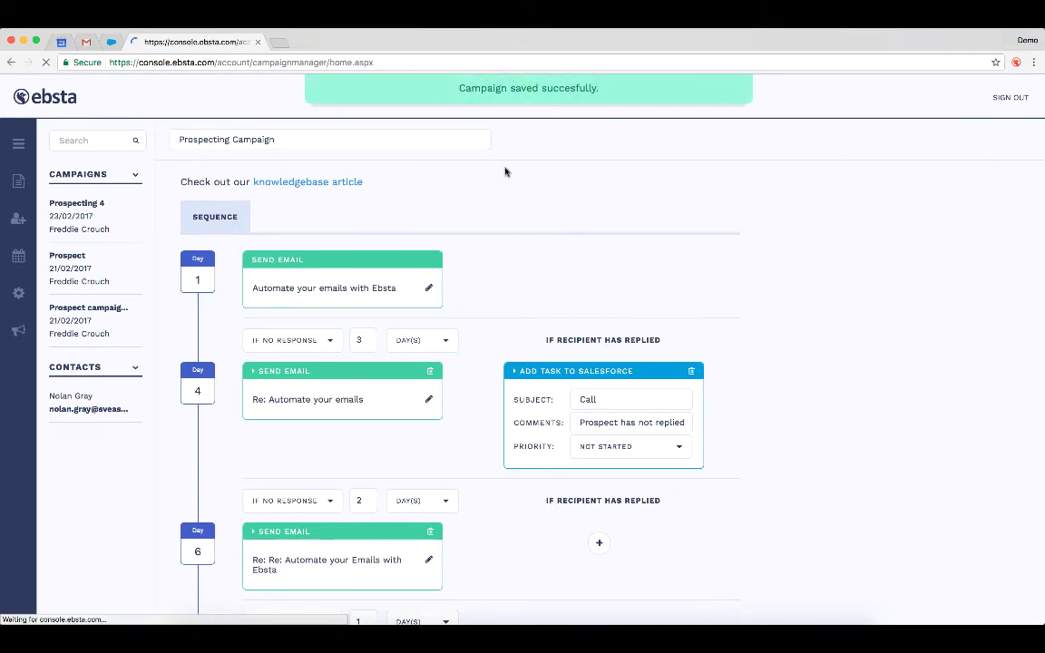
click(86, 42)
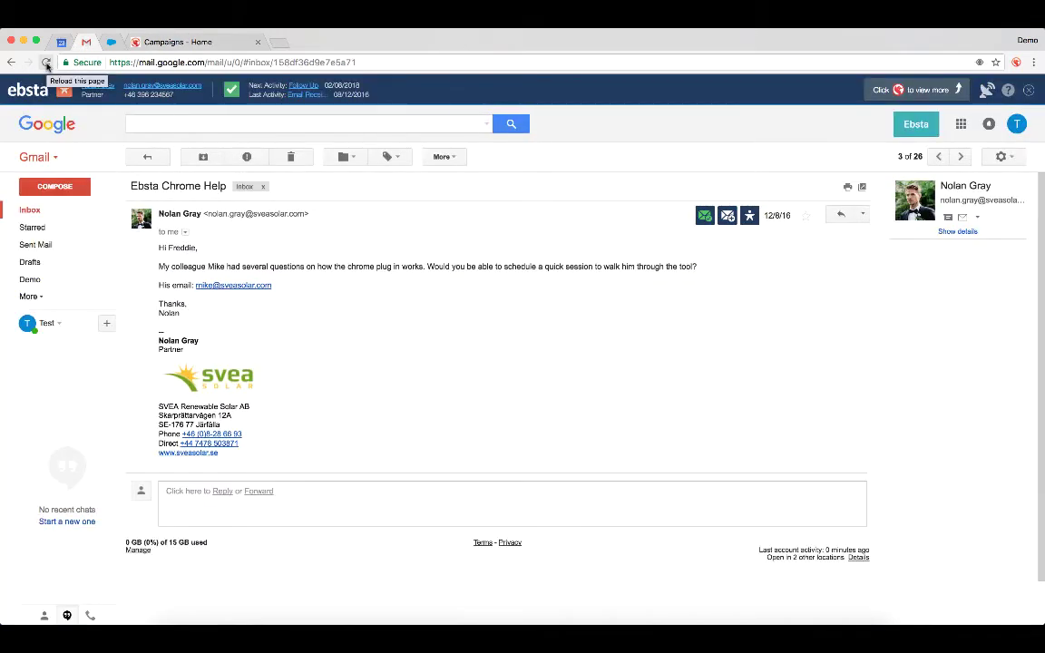
click(221, 491)
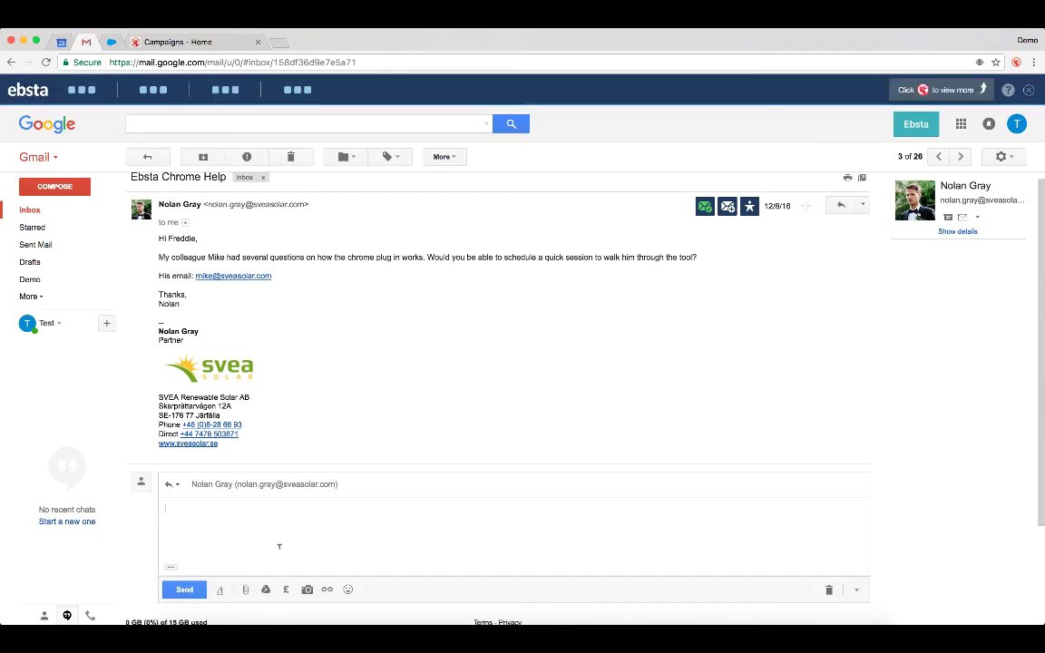
click(294, 591)
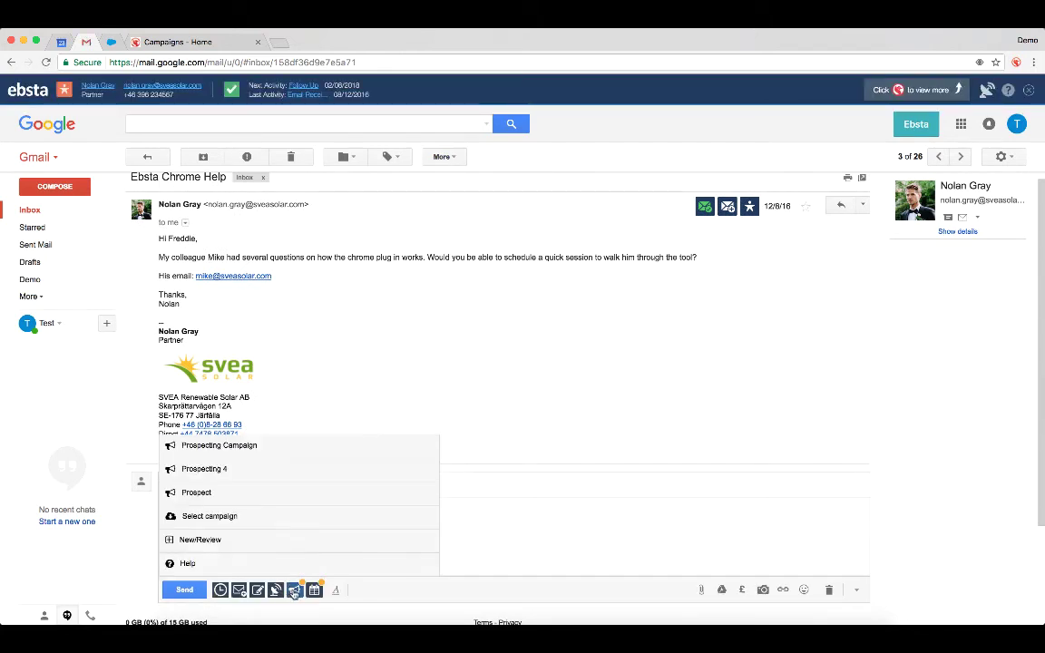
click(221, 448)
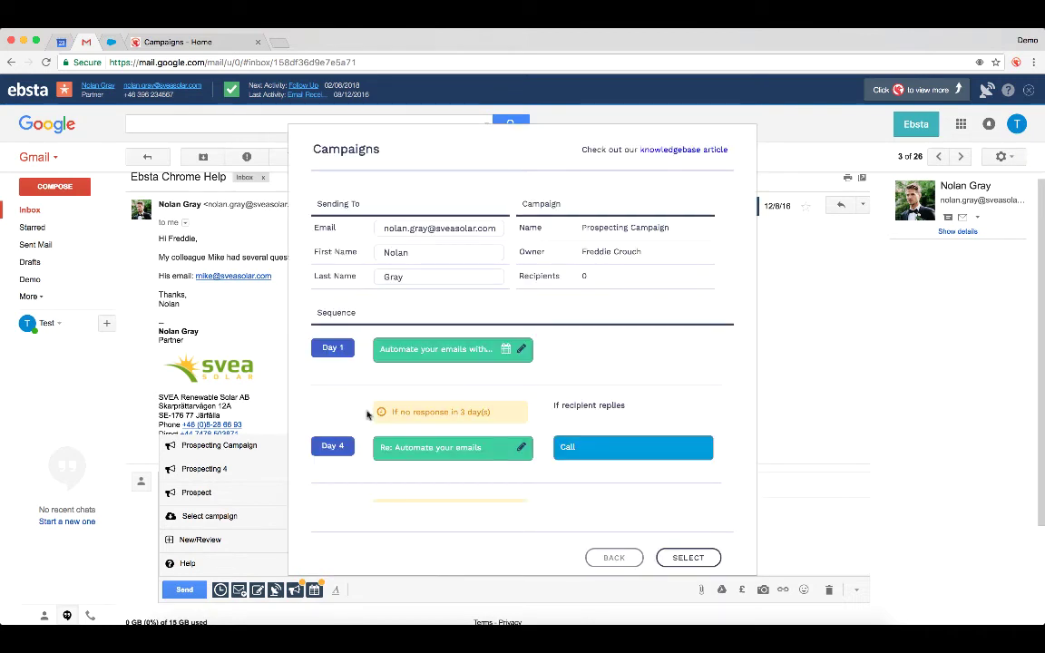
Add 'It was great meeting you at the event last week!' below the Day 1 email's greeting
click(523, 350)
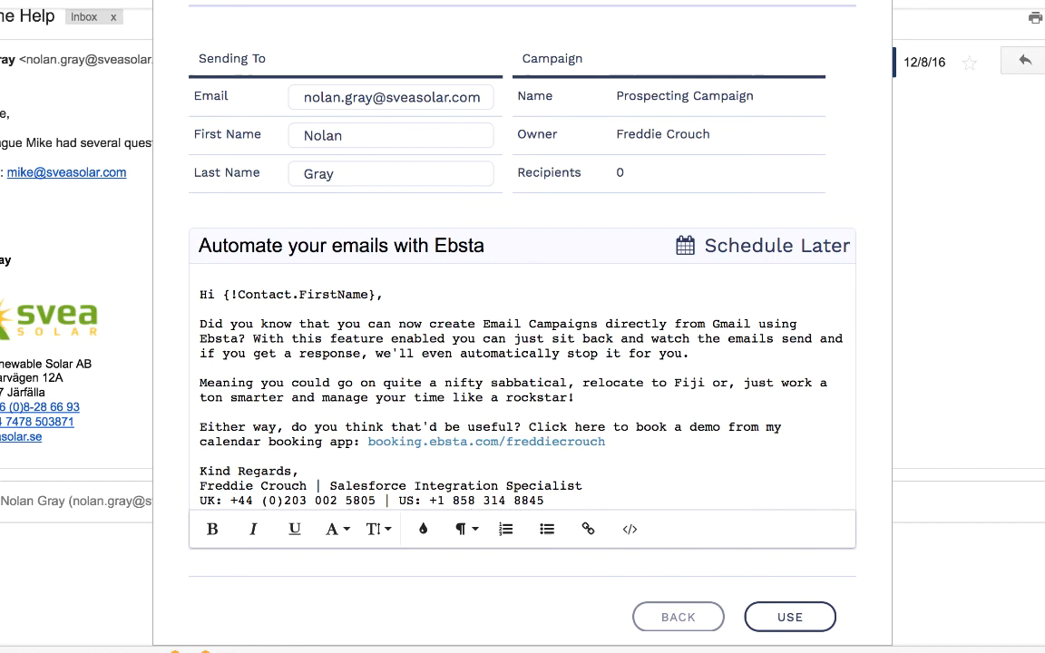
key(Return)
key(Return)
text(It was g)
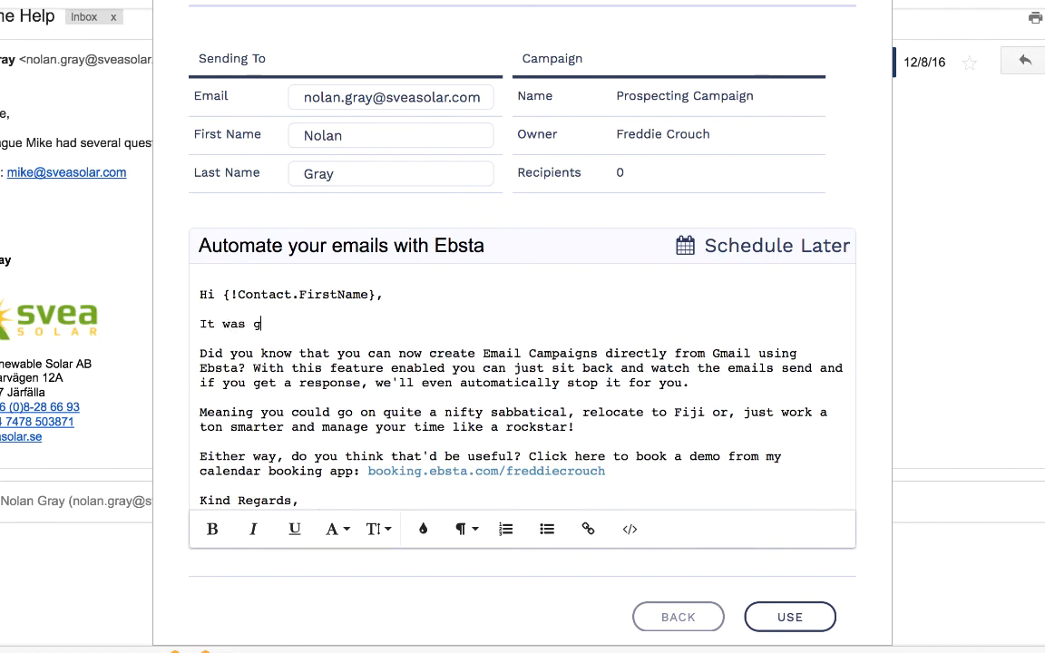
text(reat meeting you at t)
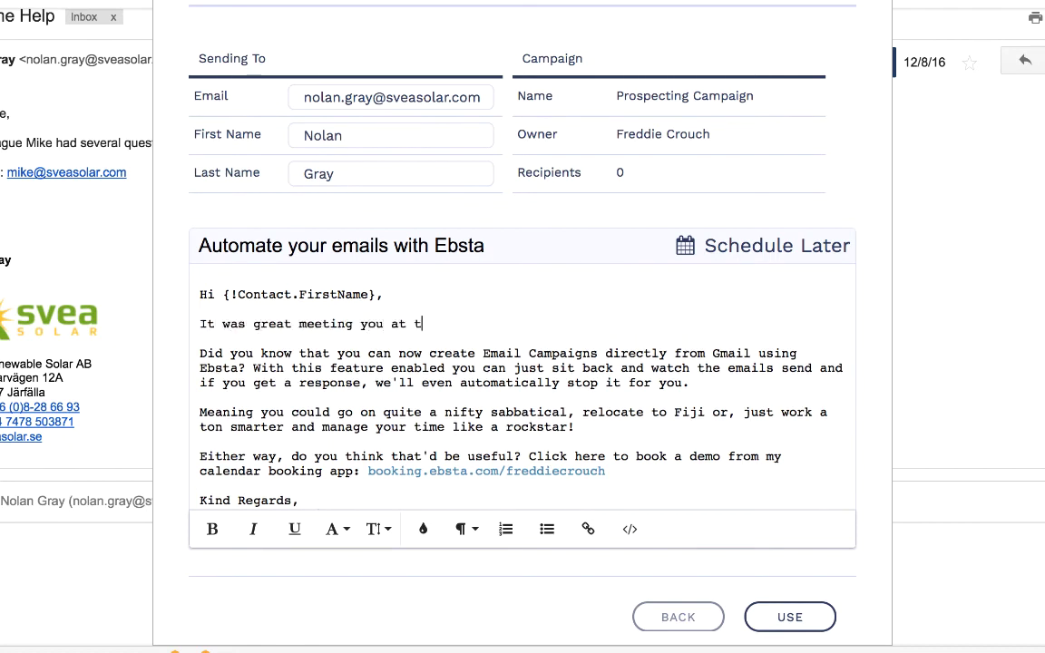
text(he event last week!)
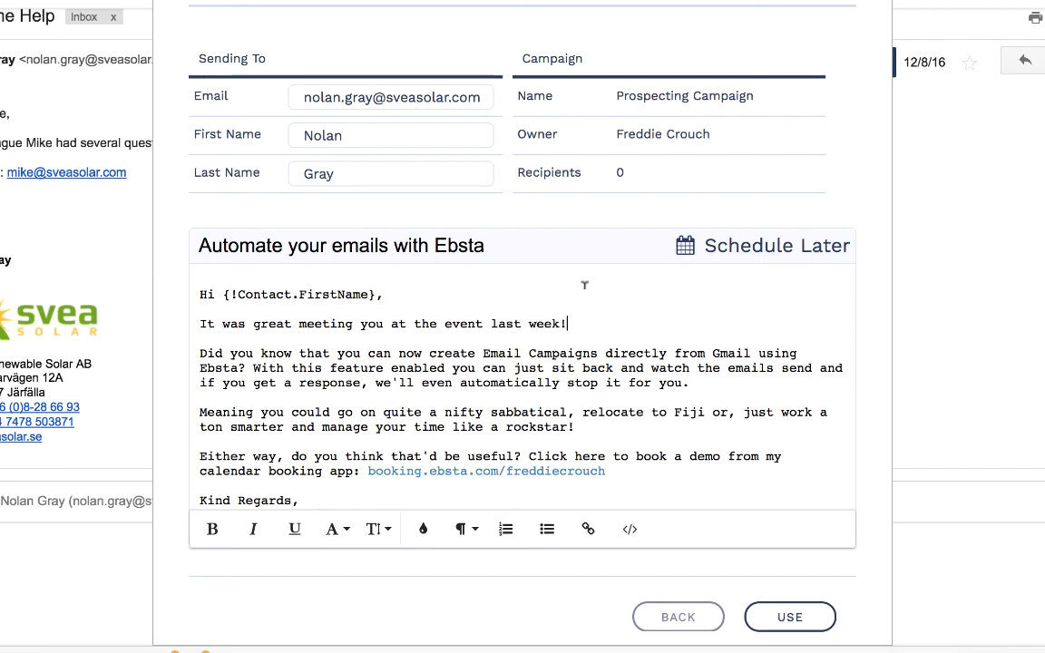
Accept the edited first email and load the Prospecting Campaign into Nolan's reply, opening 'great meeting you at the event last week!'
click(785, 617)
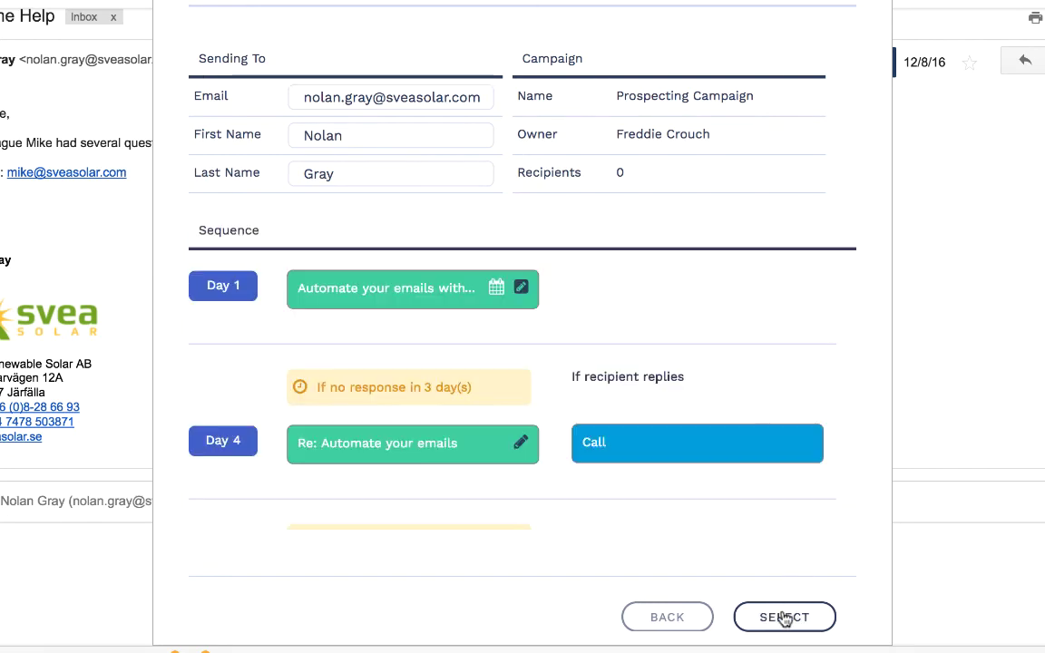
click(758, 613)
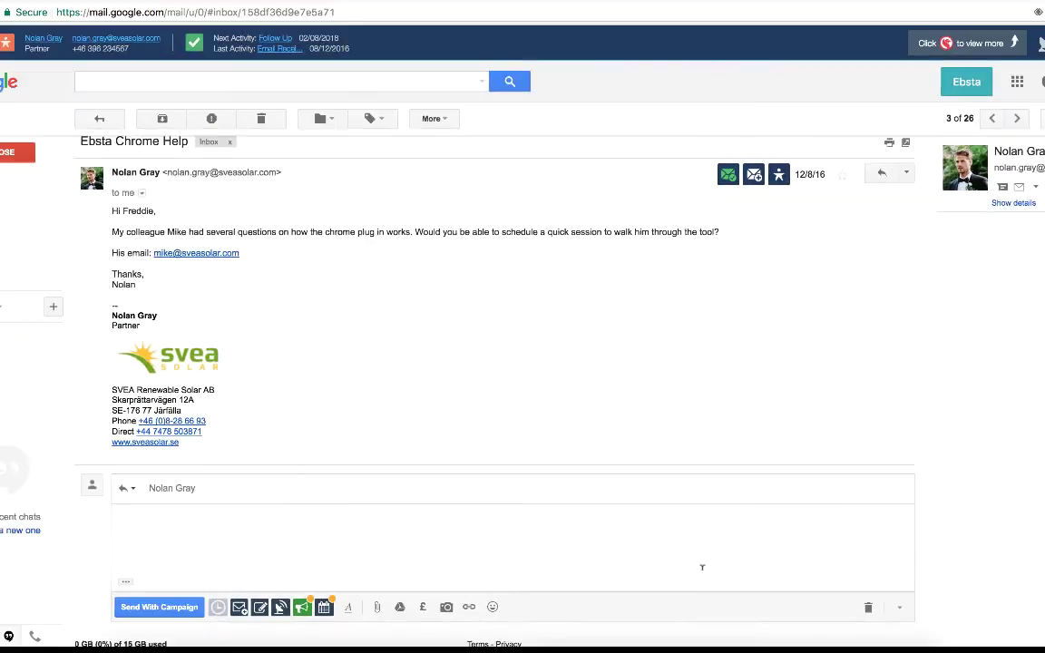